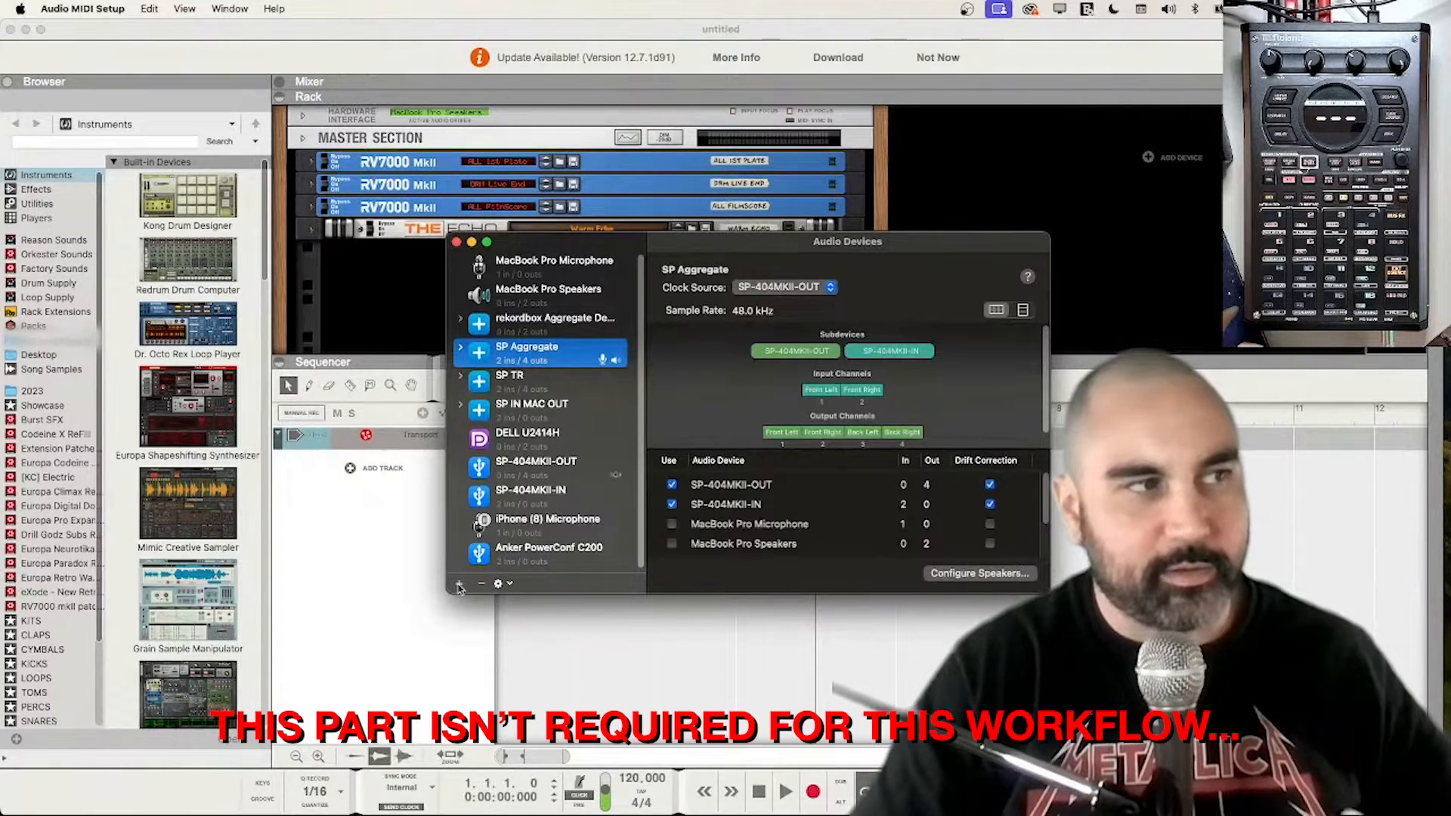
click(460, 585)
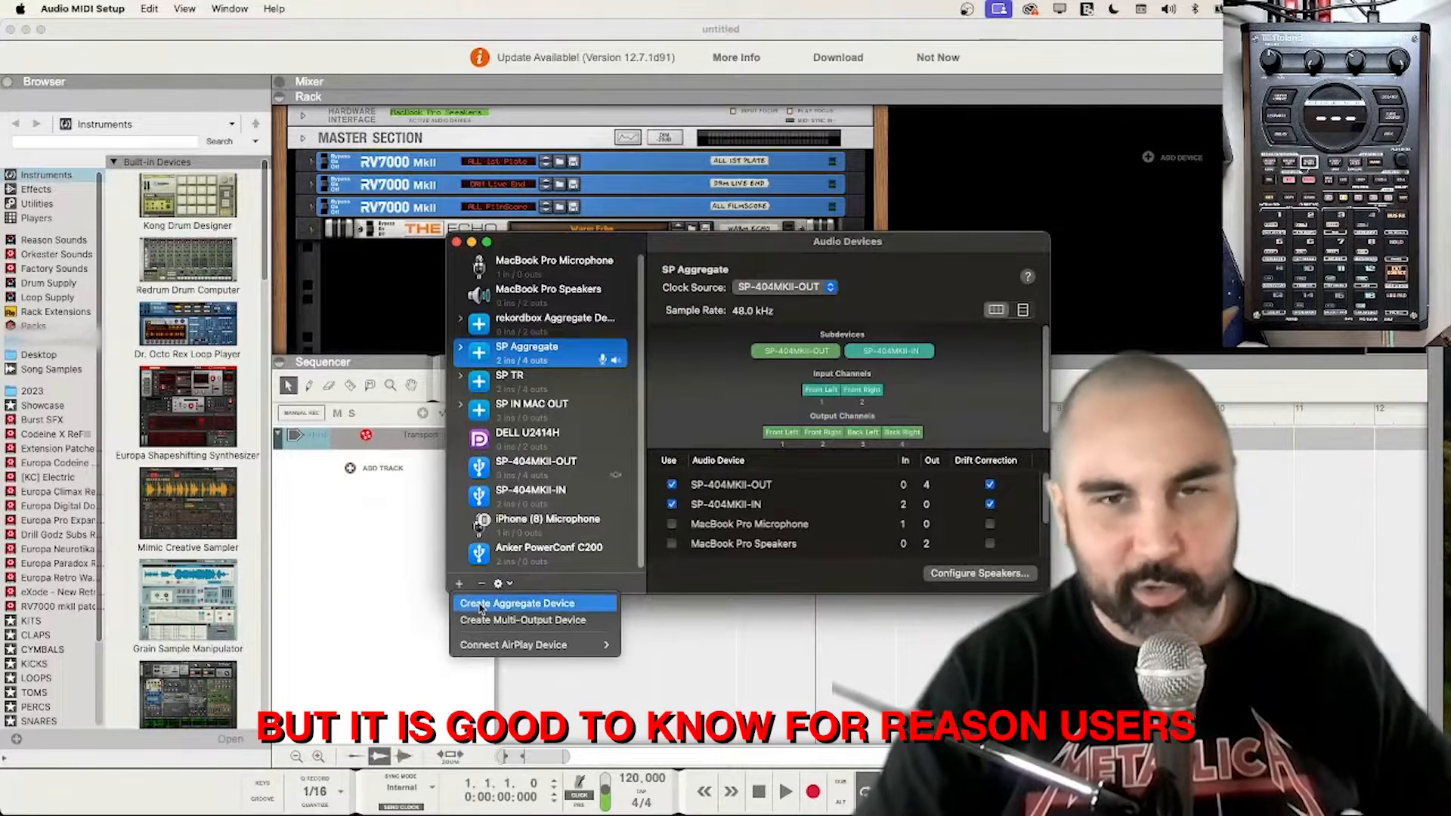
click(618, 580)
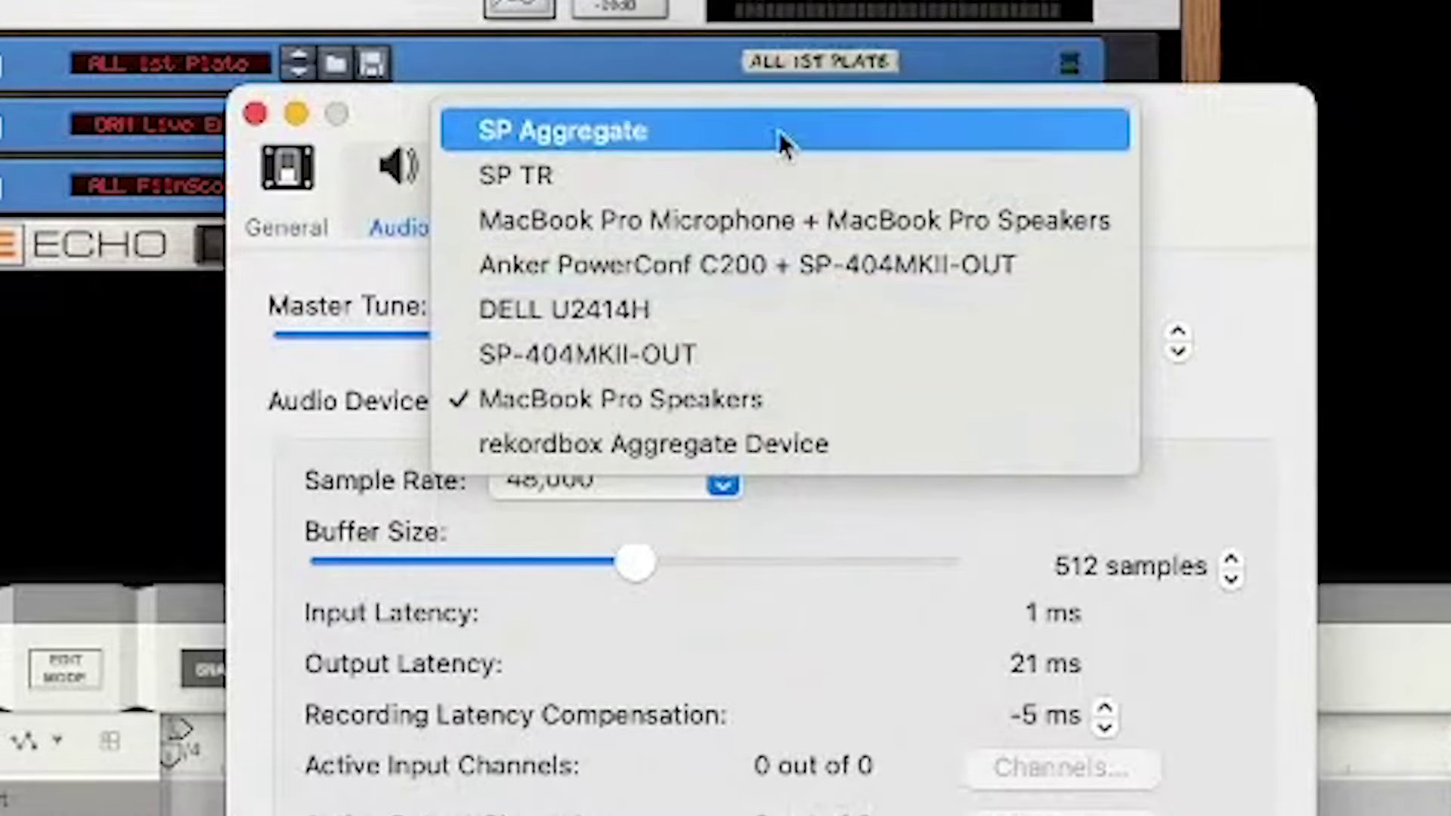
Step: Choose SP Aggregate as the audio device so sound routes through the SP-404MKII
click(776, 128)
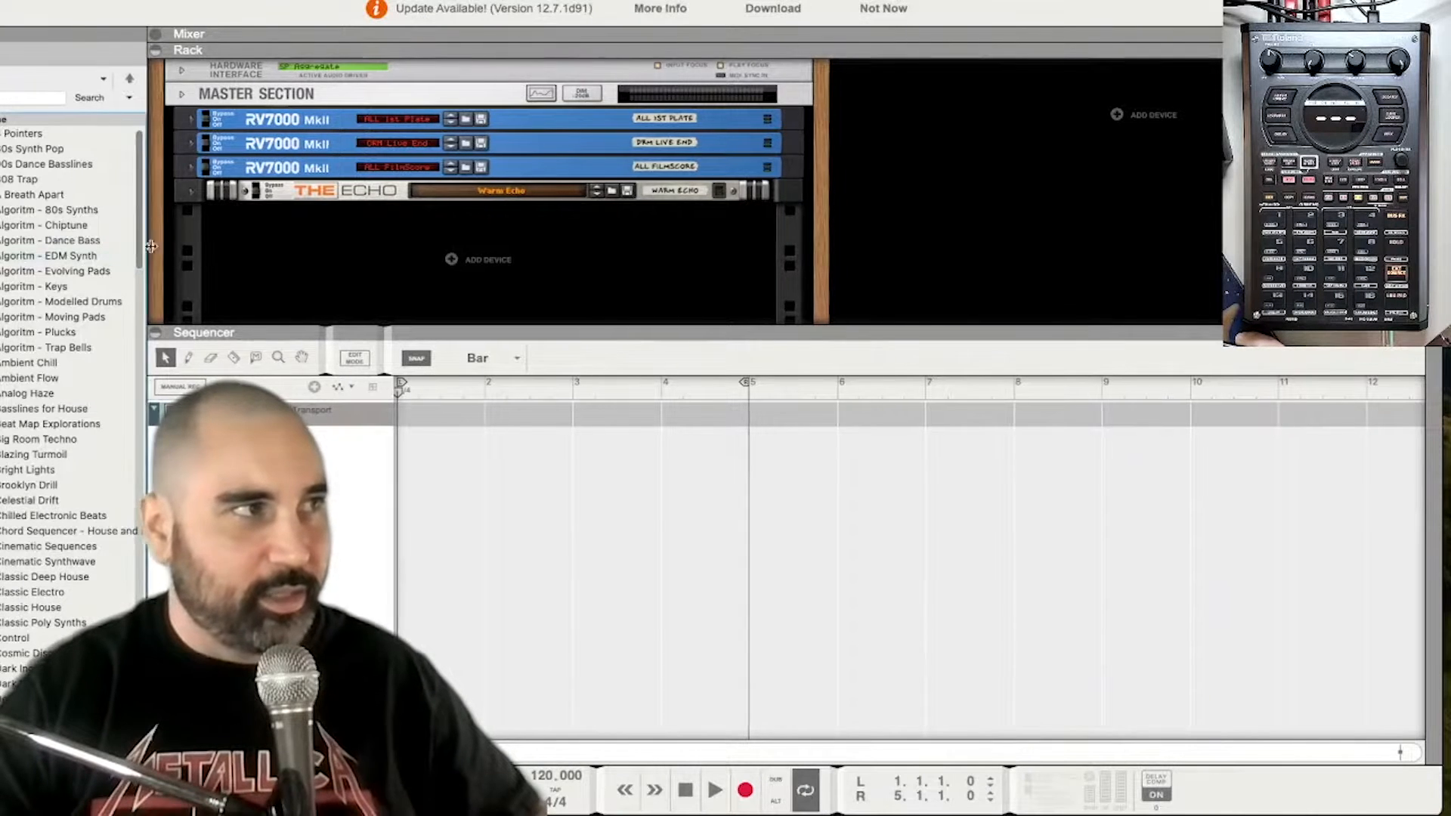
Step: Widen the browser and drop a Chord Sequencer player onto the Tremolo Funk instrument
drag(146, 258, 198, 259)
scroll(121, 256, down, 5)
scroll(120, 255, down, 5)
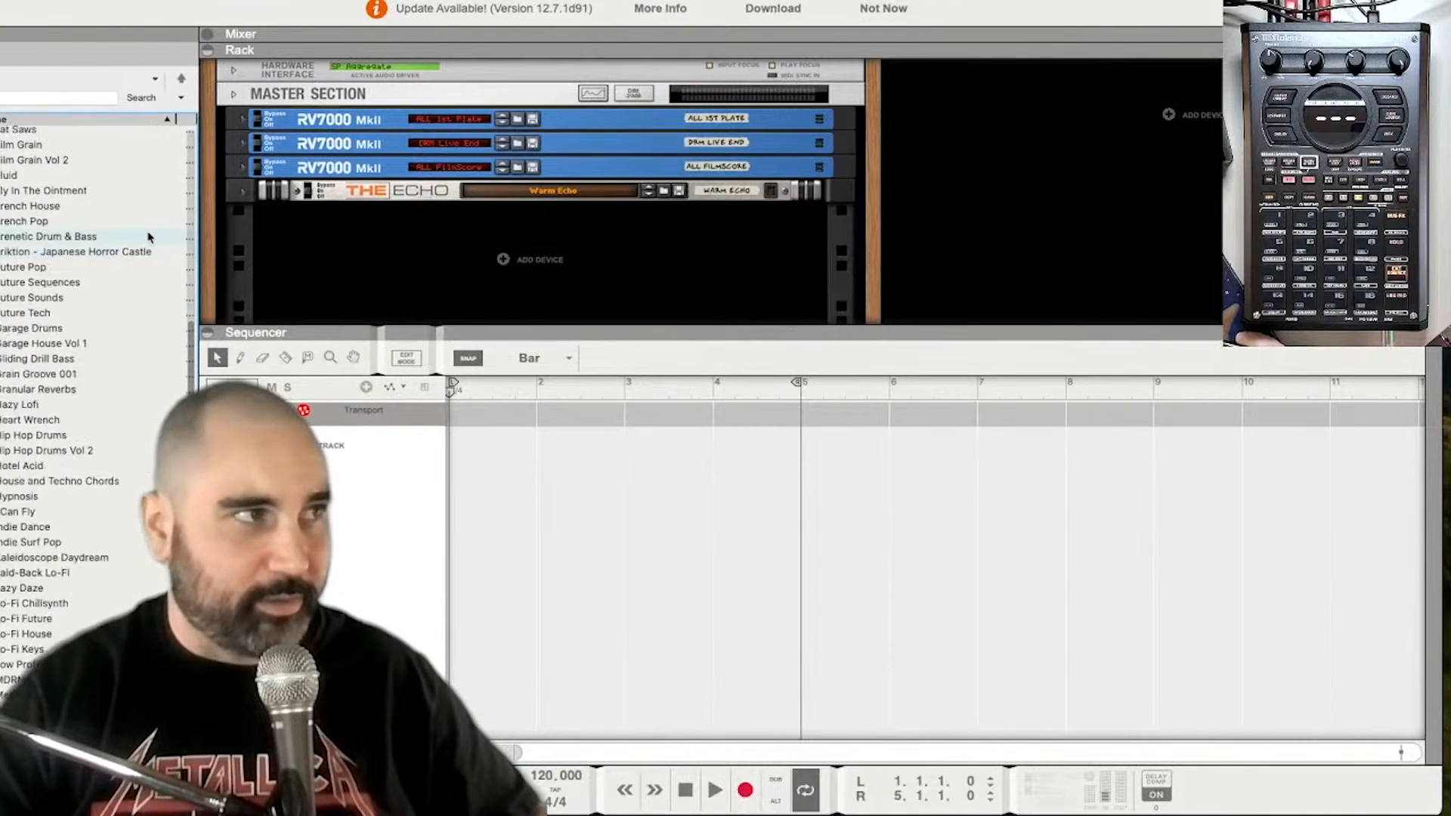
scroll(145, 222, down, 2)
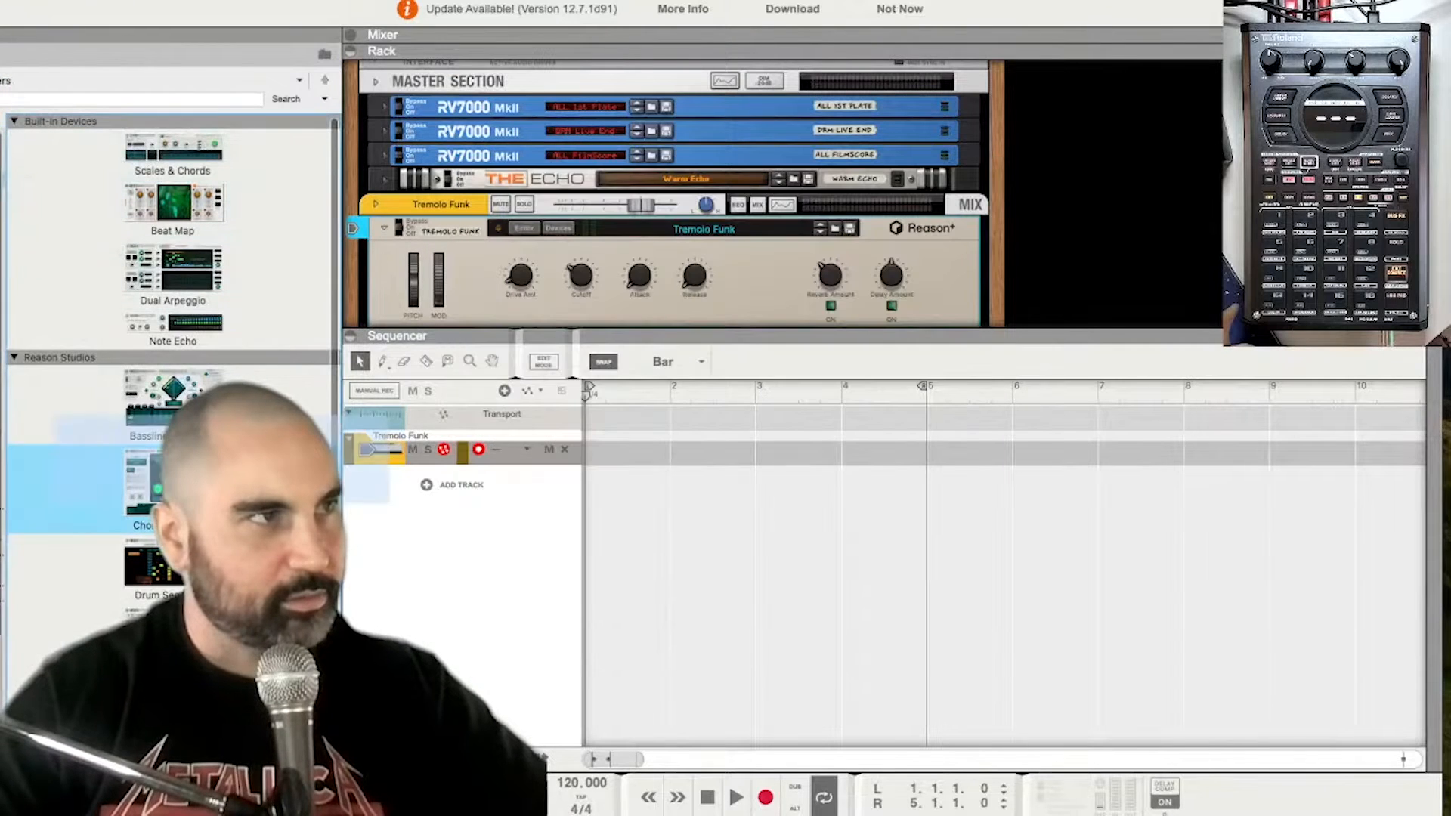
drag(147, 476, 500, 273)
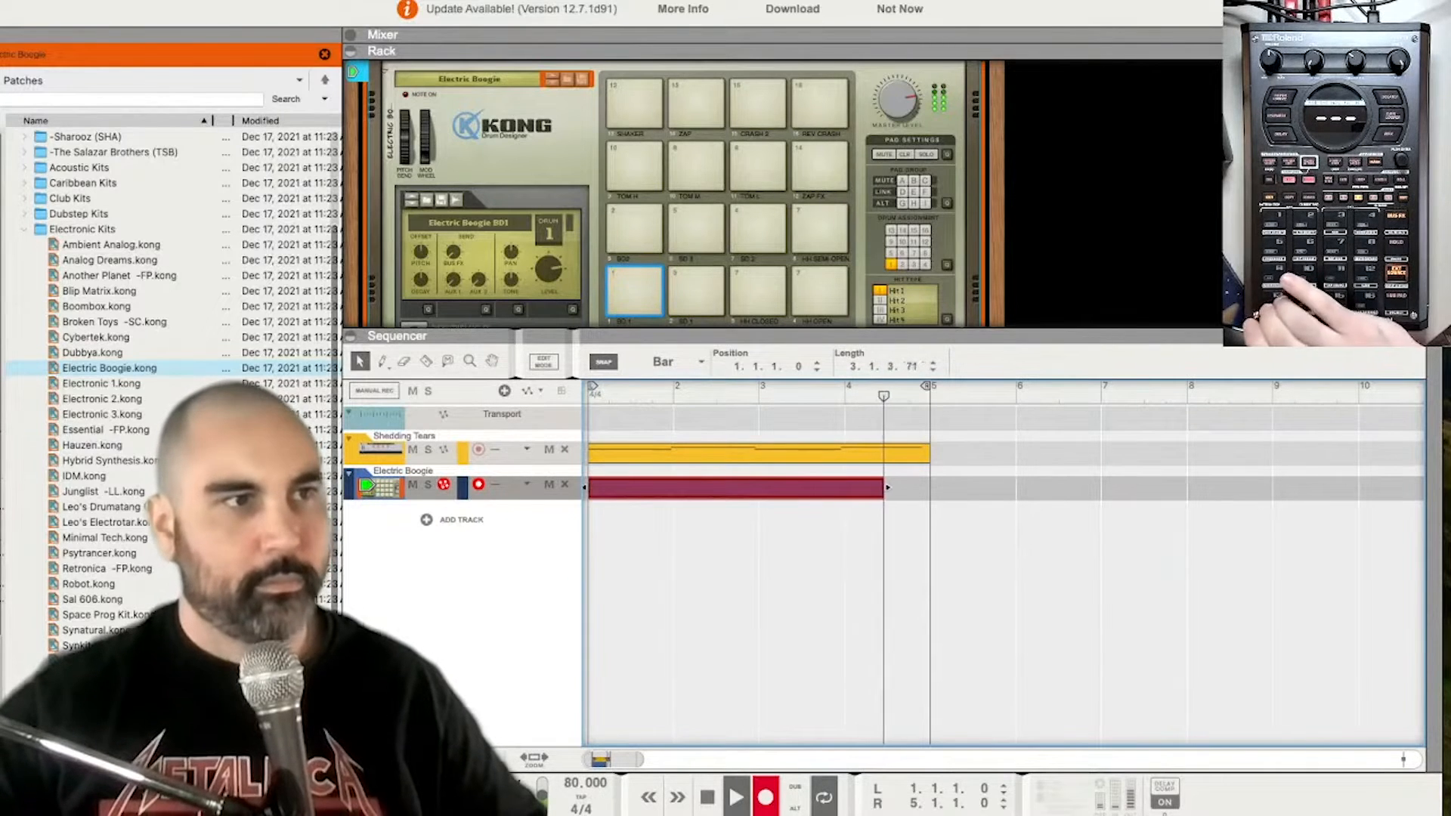
Step: Stop the first drum take, record a second pass on a new note lane and stop it
key(space)
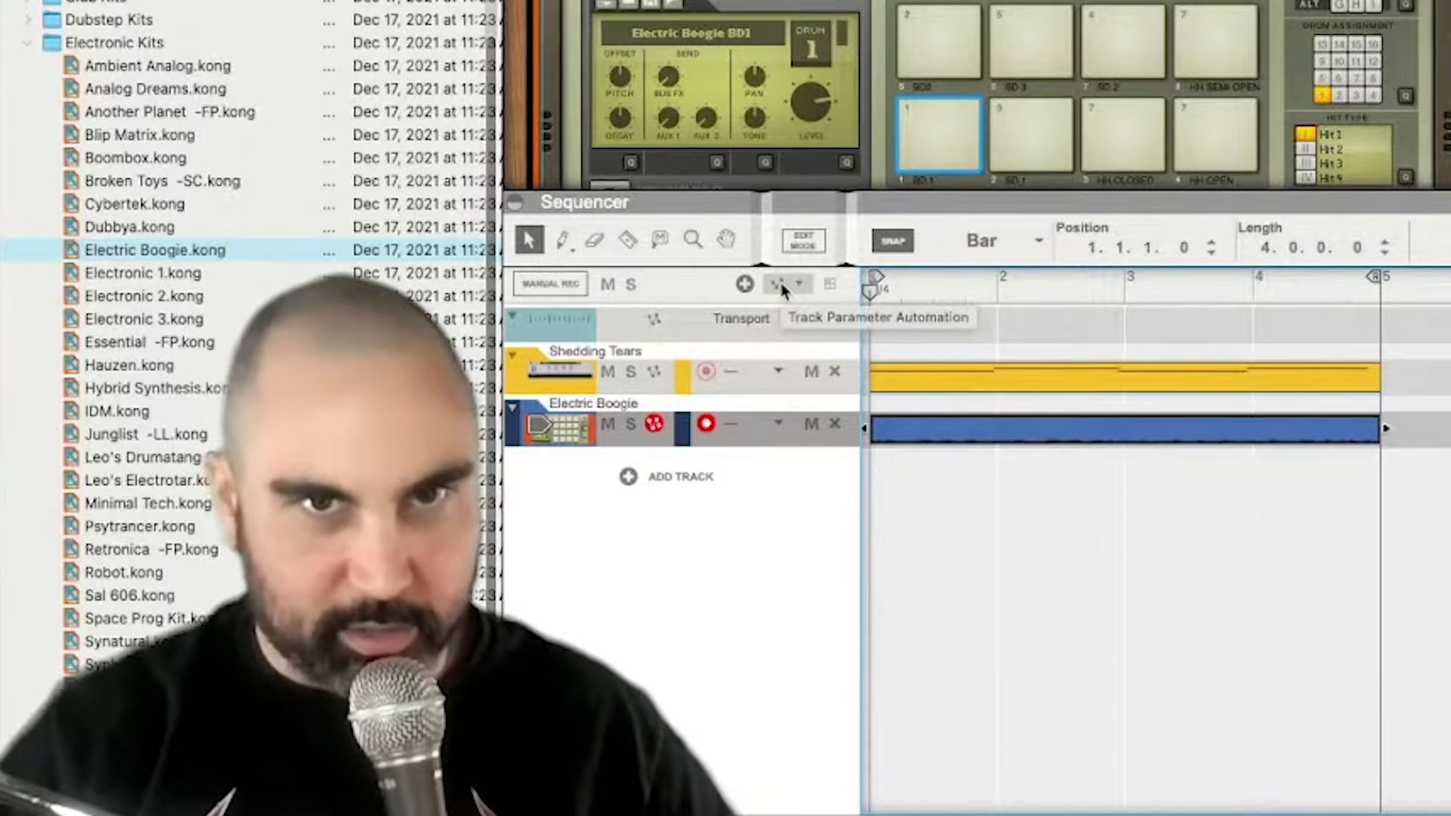
click(504, 390)
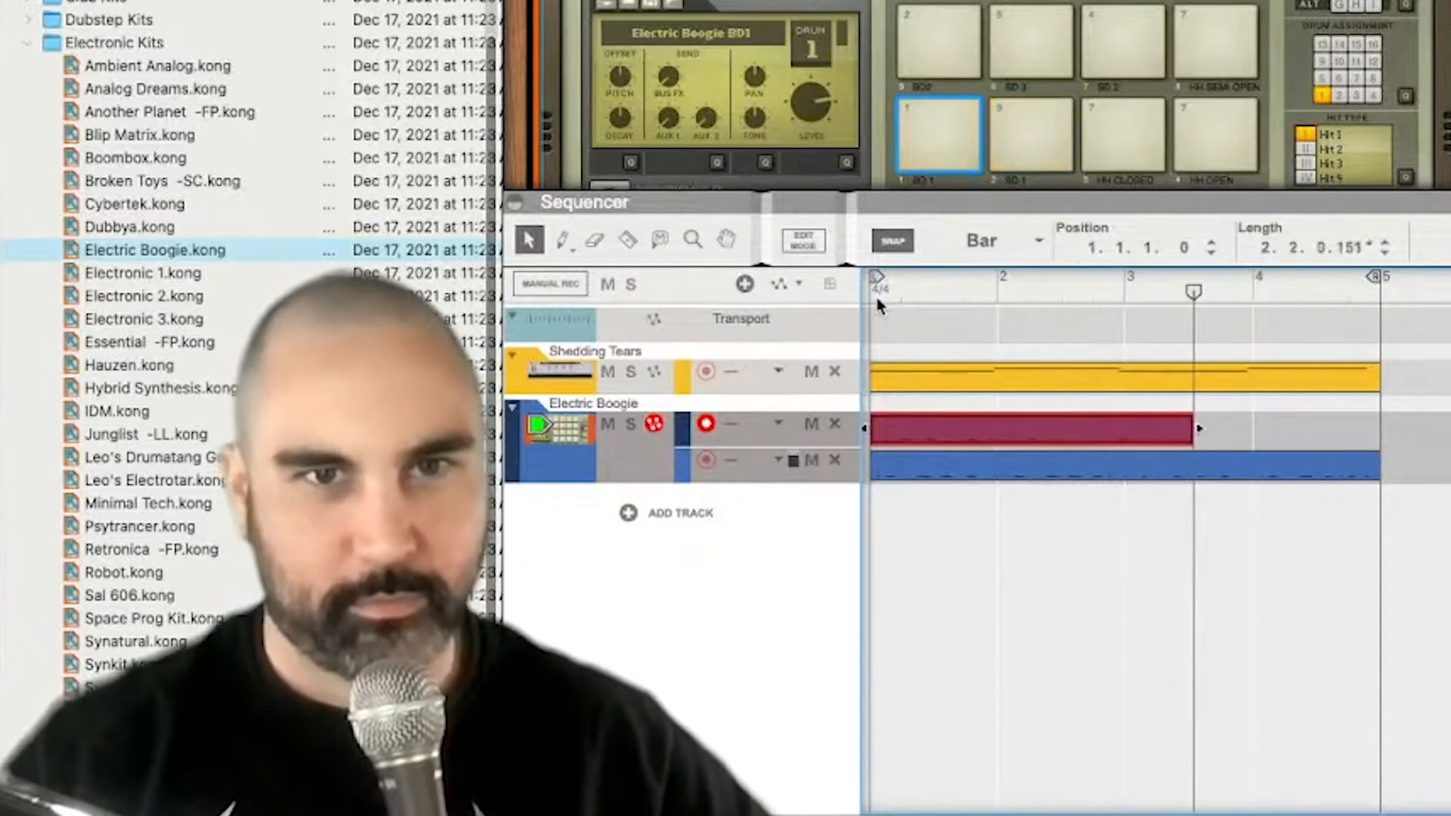
key(space)
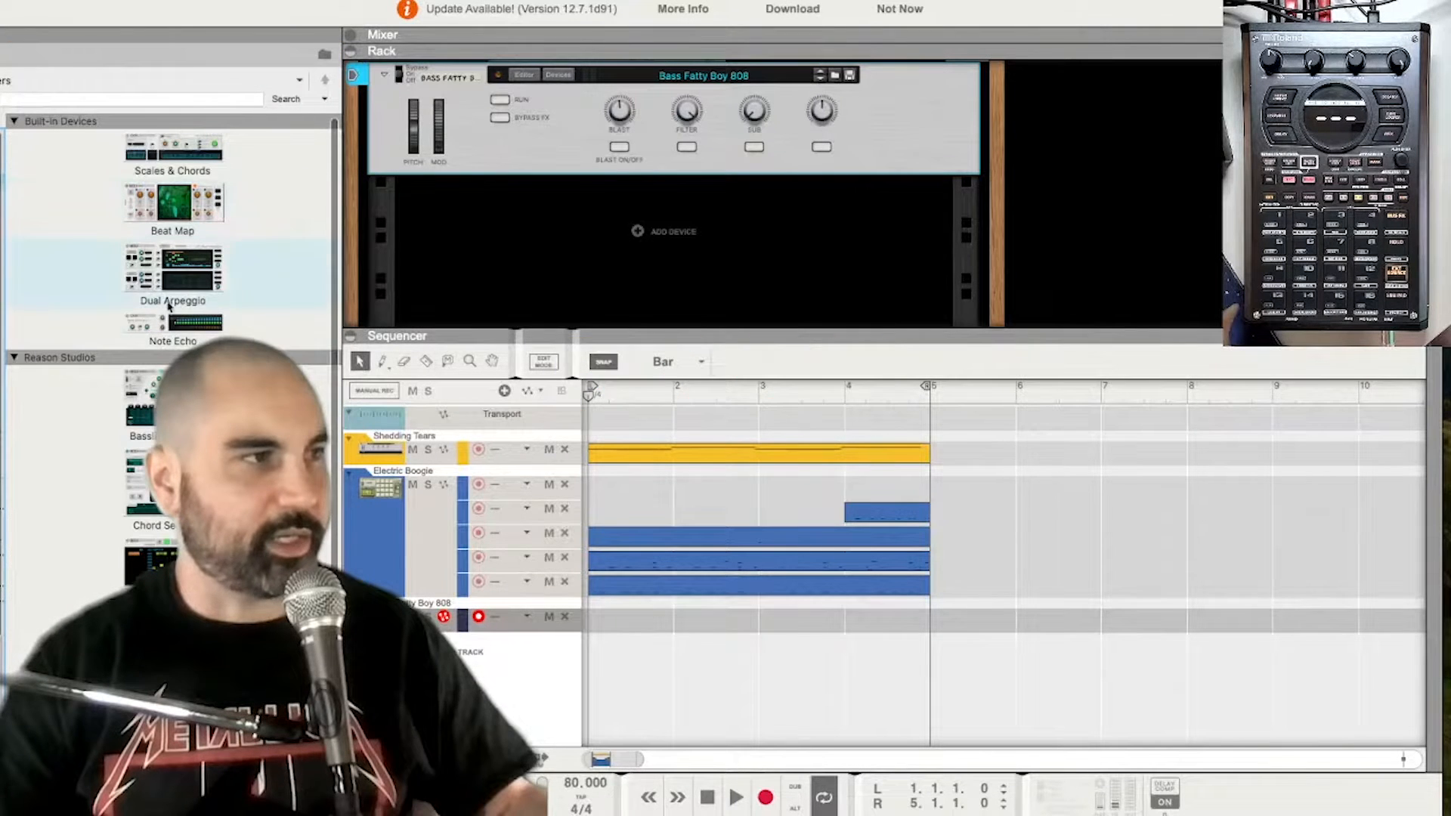
Step: Add the Dual Arpeggio player to the bass and show the full track list
mouse_move(142, 403)
mouse_down()
mouse_move(513, 105)
mouse_move(545, 160)
mouse_up()
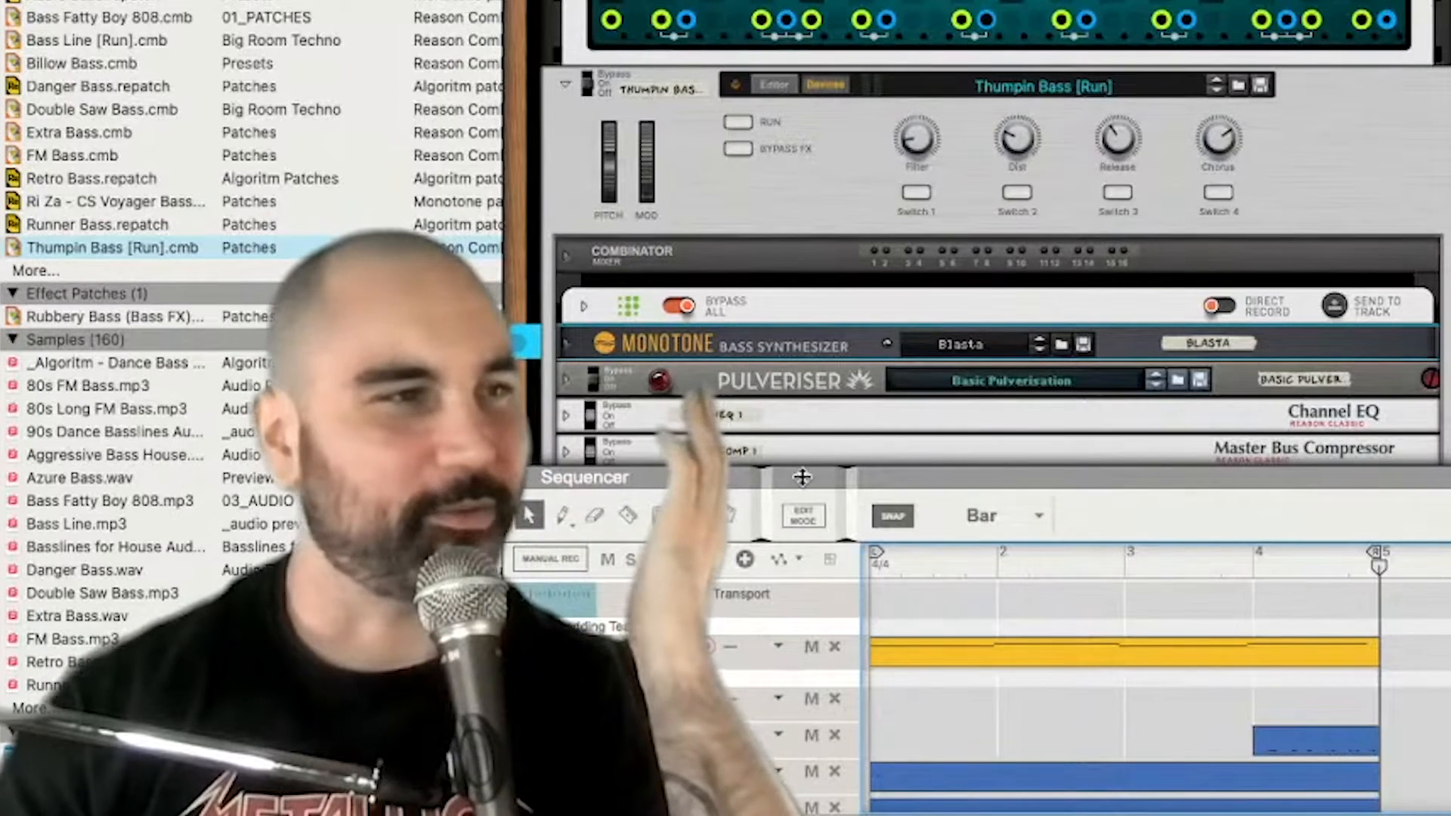
key(F7)
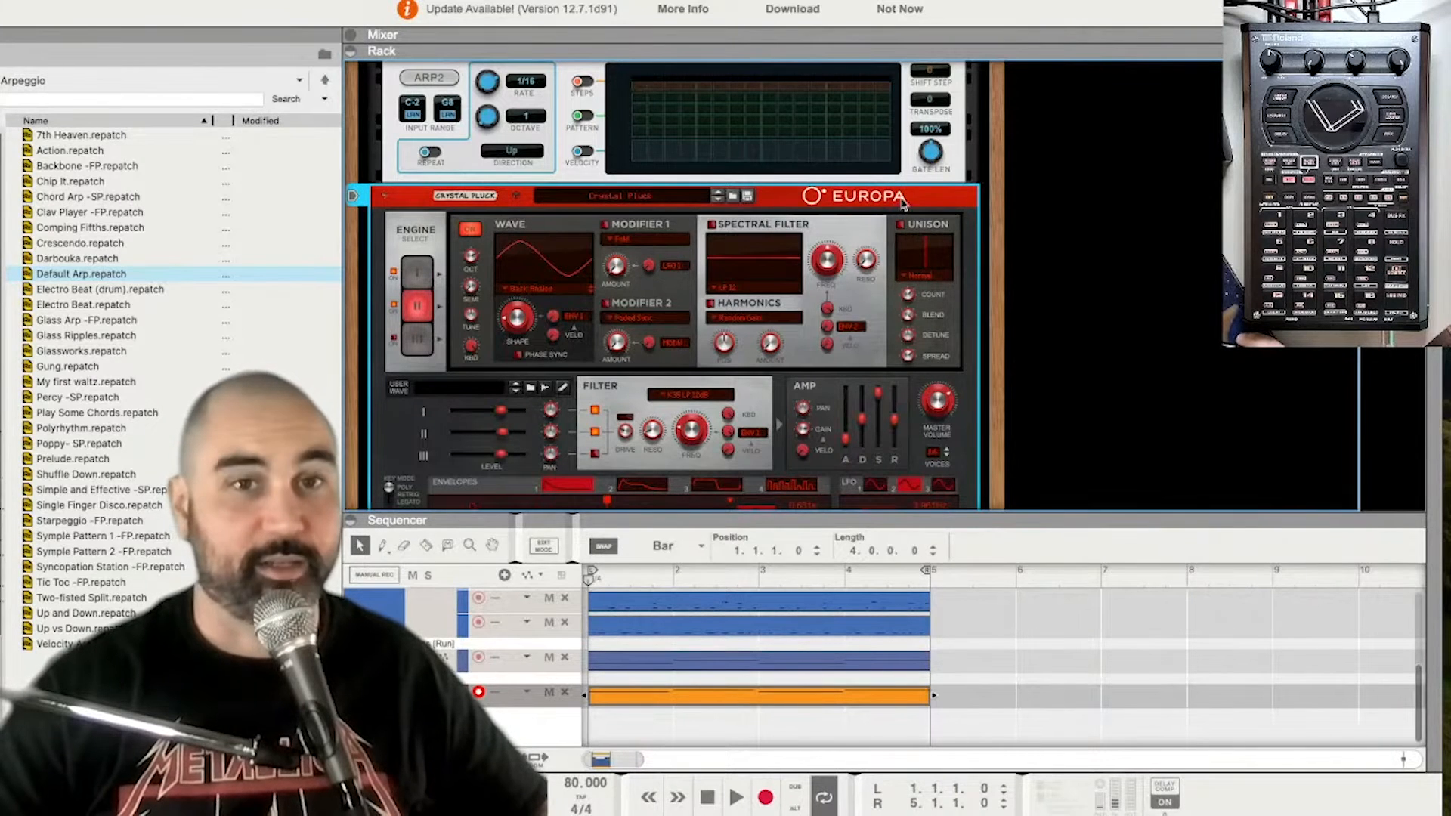
mouse_move(734, 386)
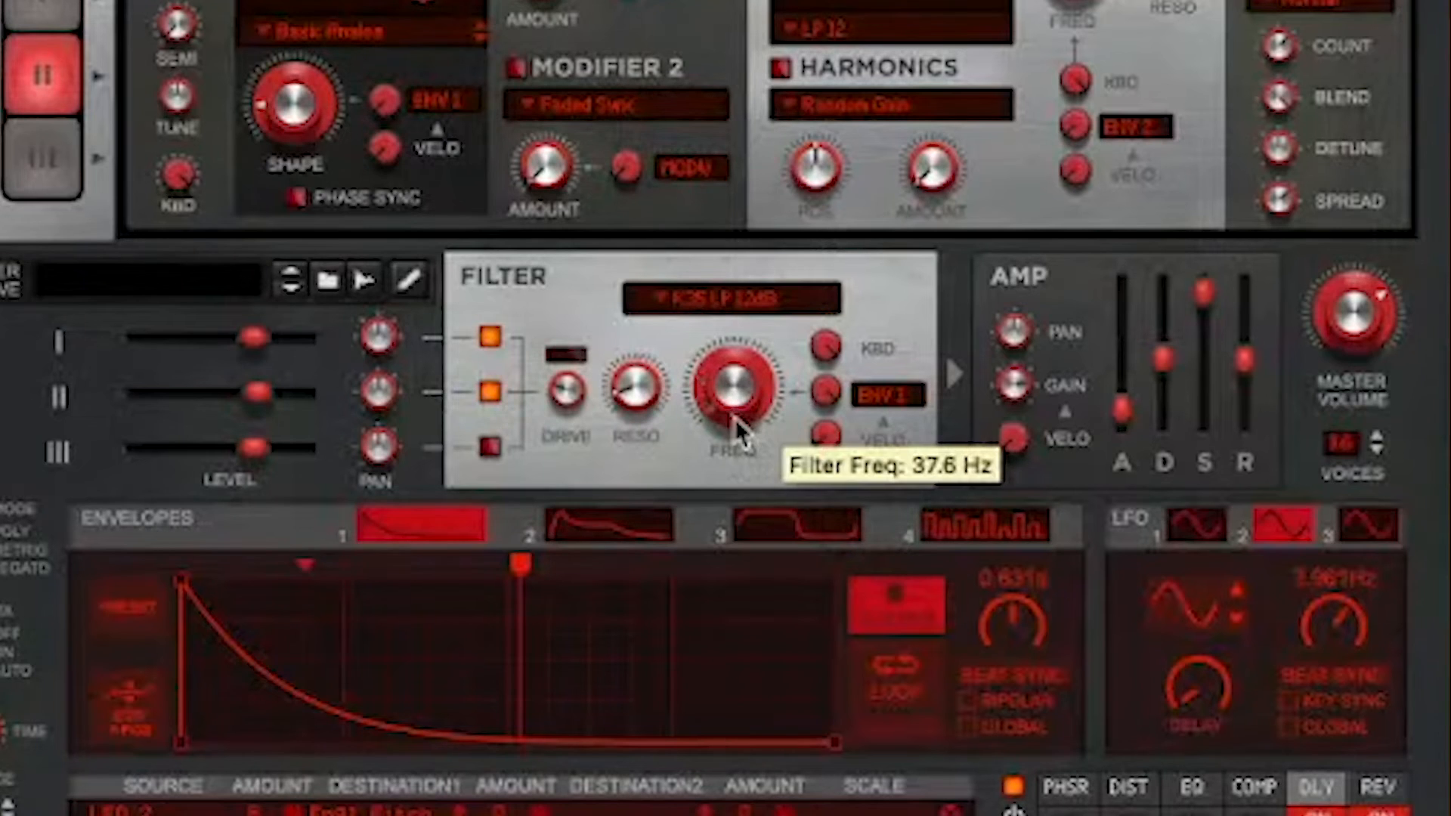
Step: Raise the Europa filter frequency to about 3.6 kHz and expand the sequencer
mouse_move(739, 385)
mouse_down()
mouse_move(749, 315)
mouse_move(734, 391)
mouse_up()
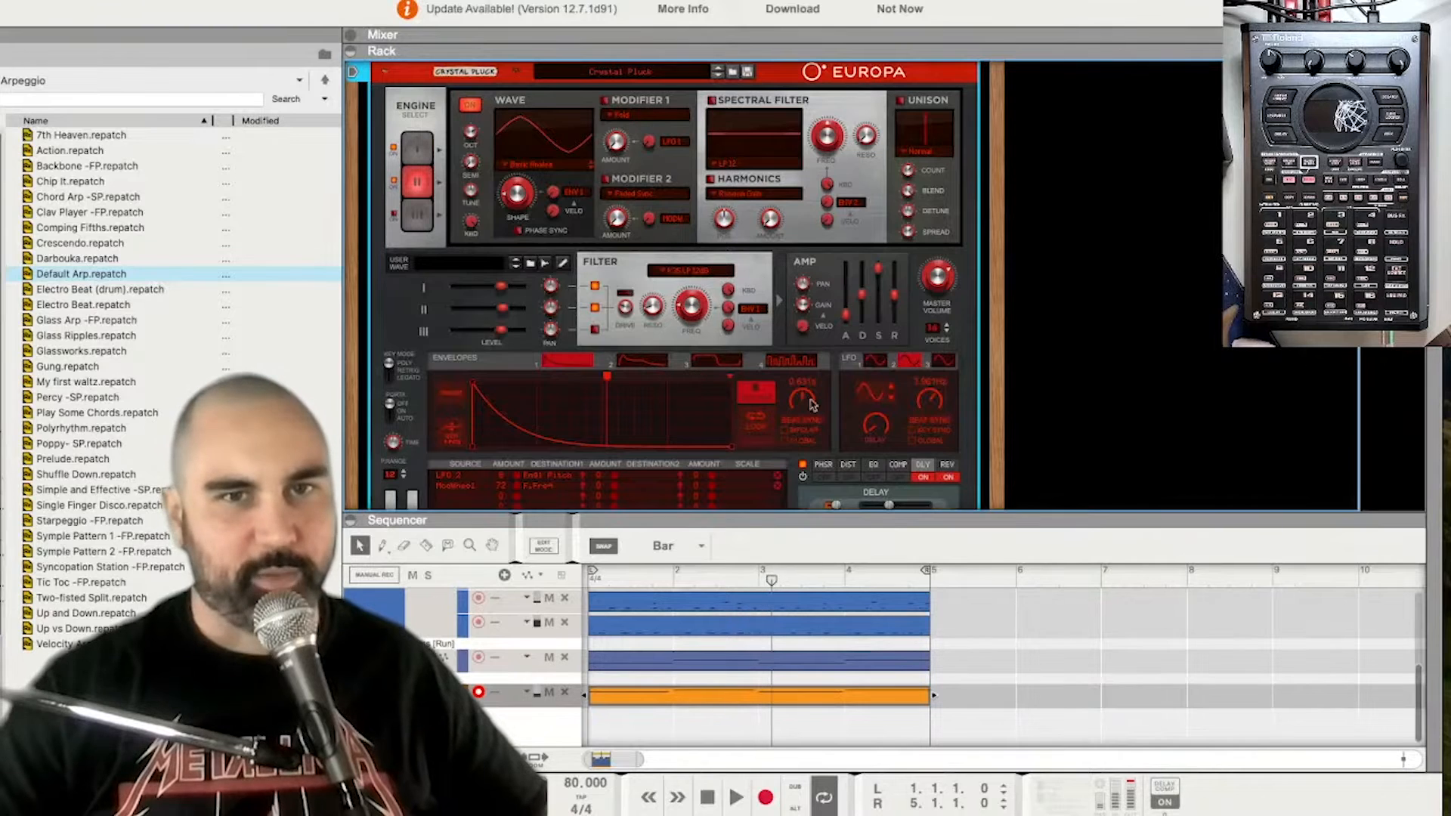
double_click(816, 525)
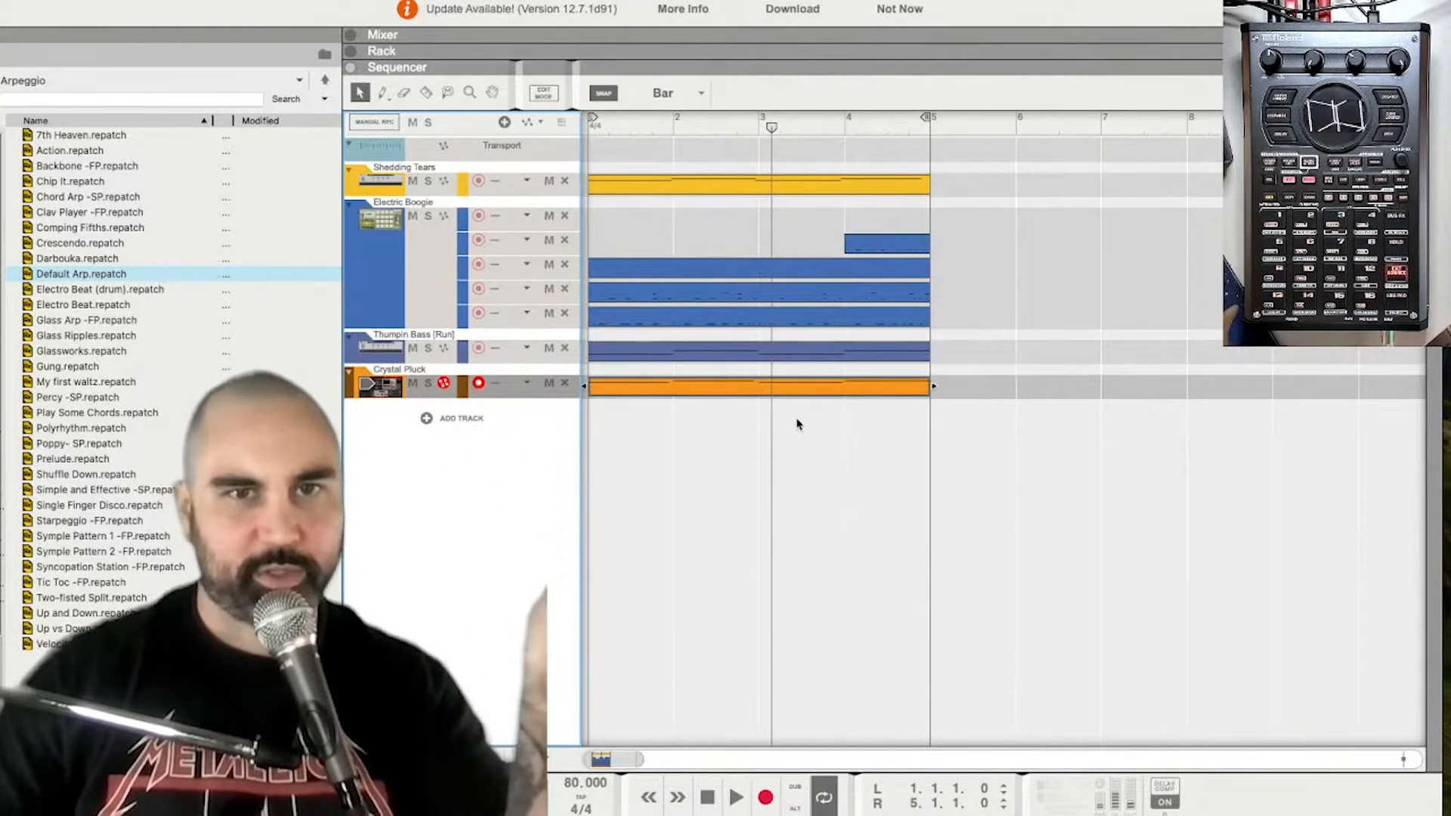
Step: Bounce the parts in place and choose Bounce Clips to Disk for the Shedding Tears clip
right_click(797, 385)
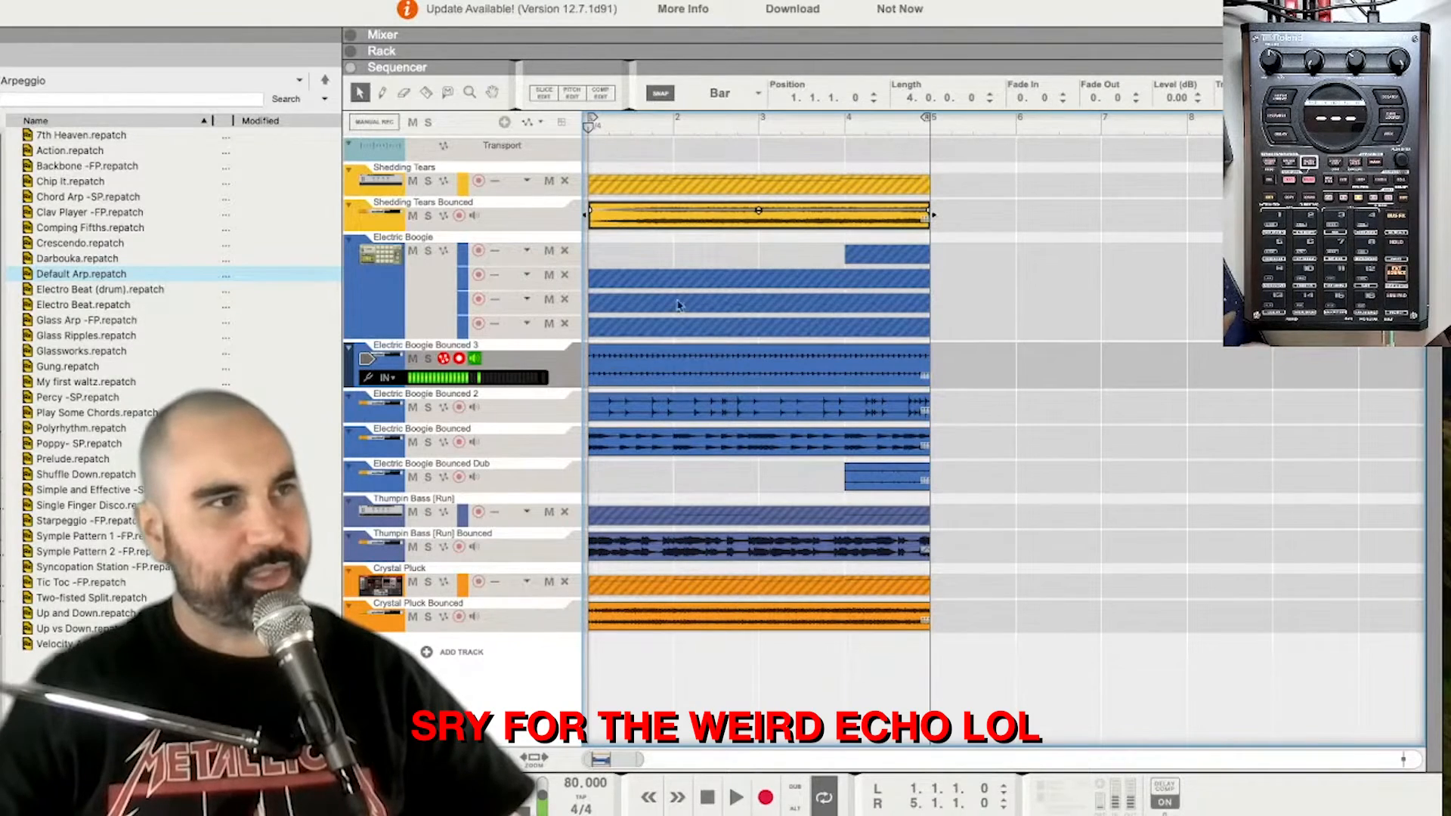
right_click(689, 222)
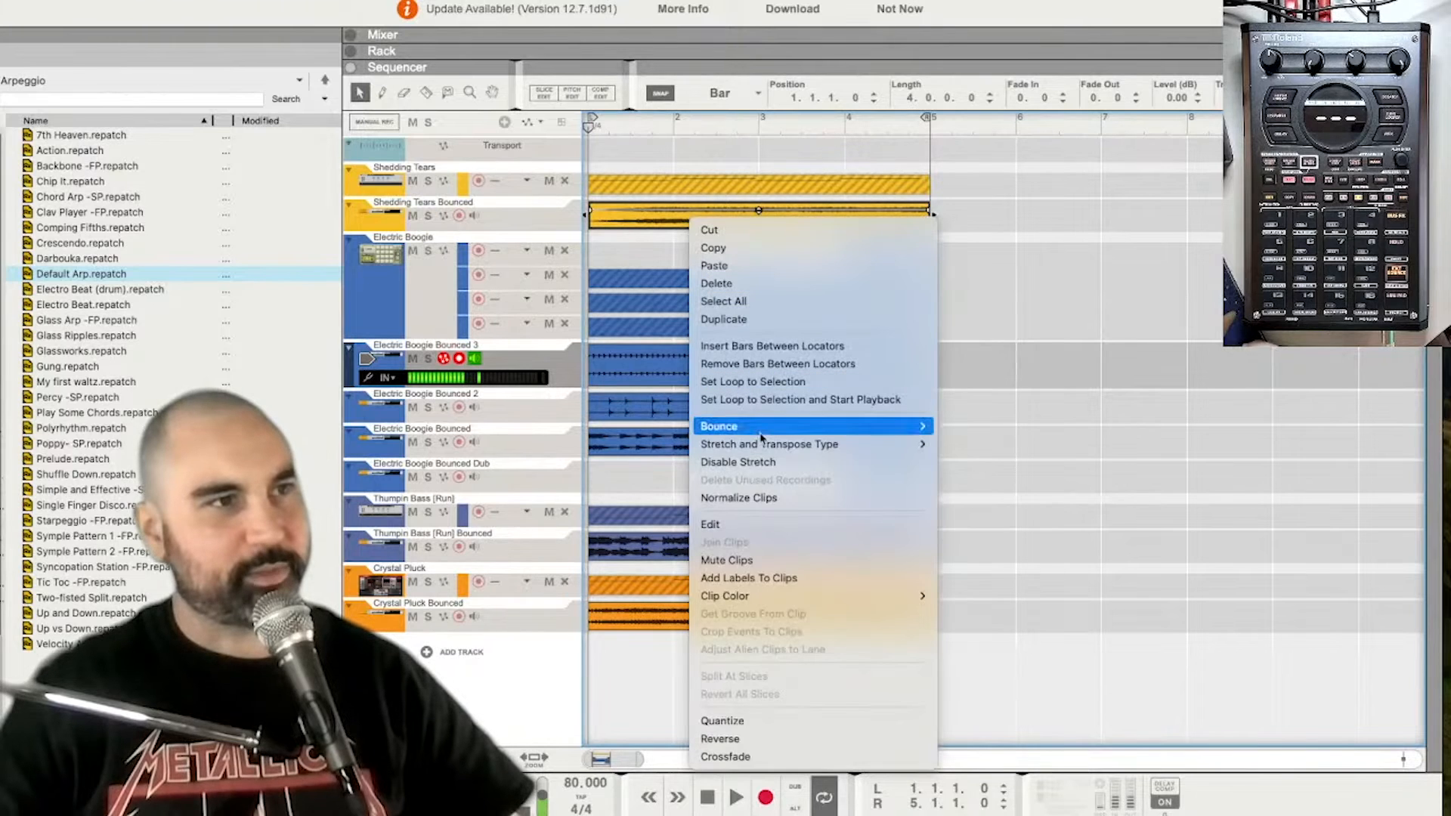
mouse_move(772, 427)
click(996, 463)
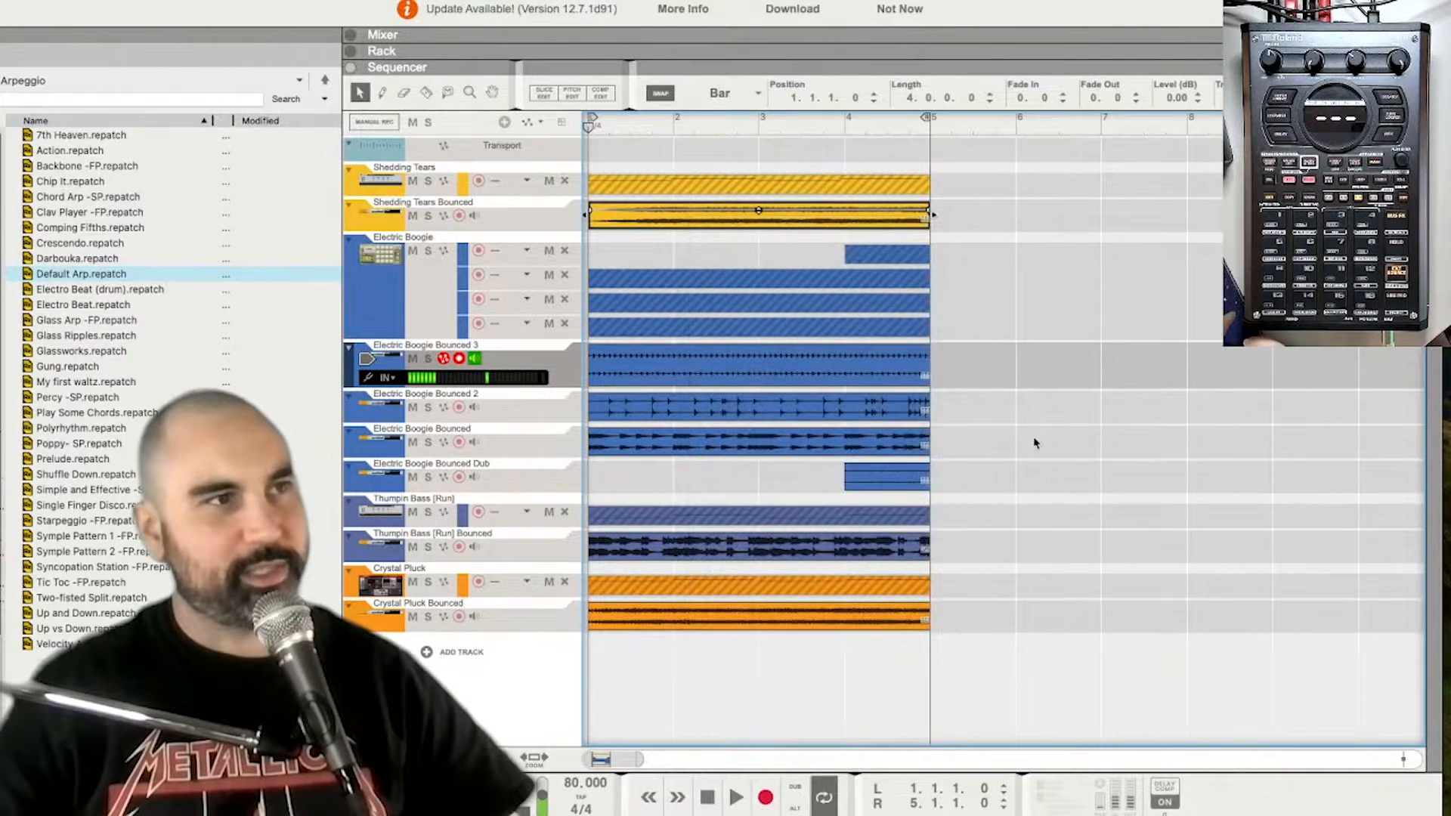
text(STEMS)
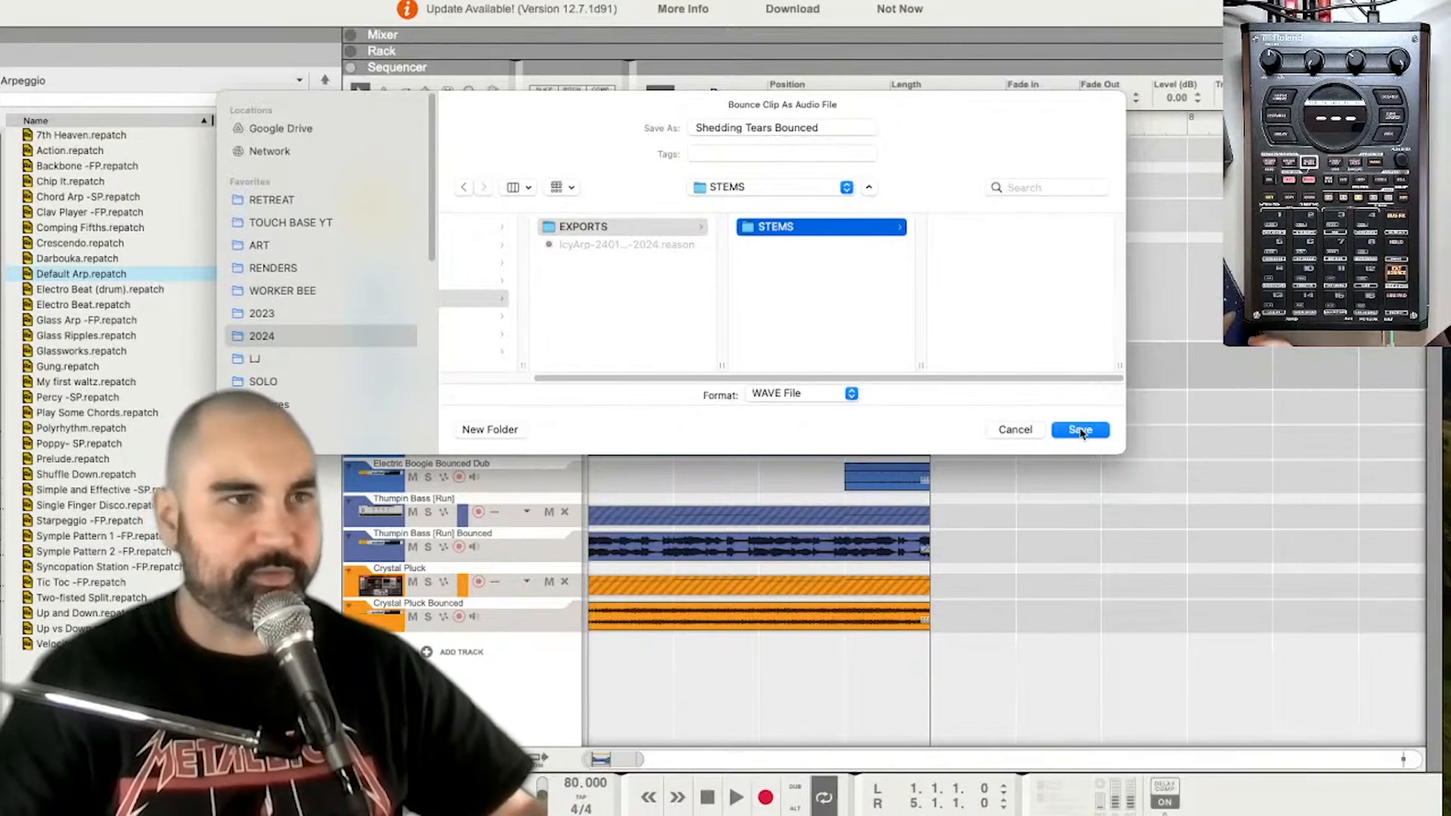
Step: Save the stems into the STEMS folder as 48,000 Hz WAV files
click(1083, 431)
click(744, 366)
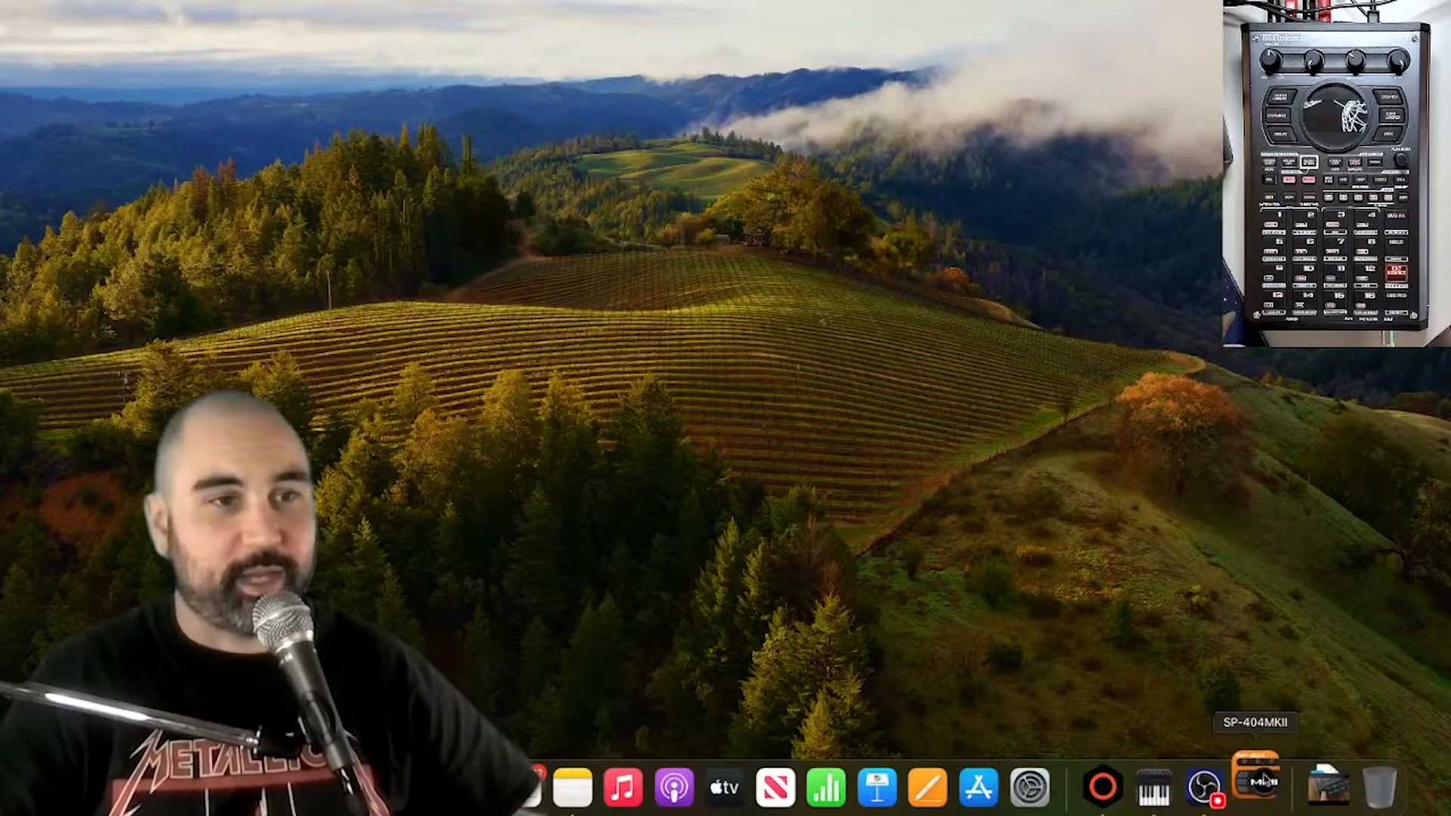
Step: Launch the SP-404MKII app and force quit it when it stops responding
click(1257, 783)
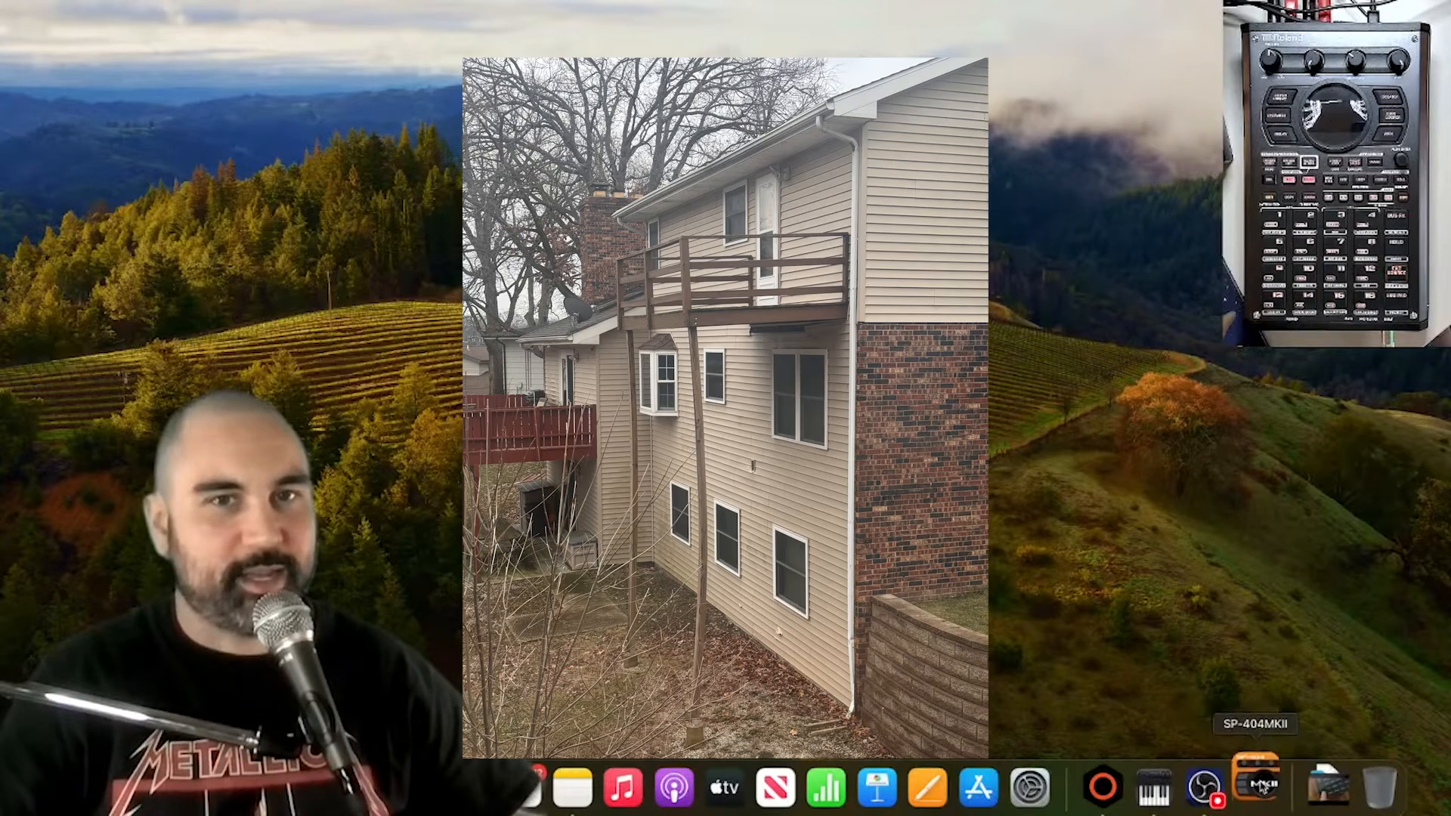
right_click(1256, 783)
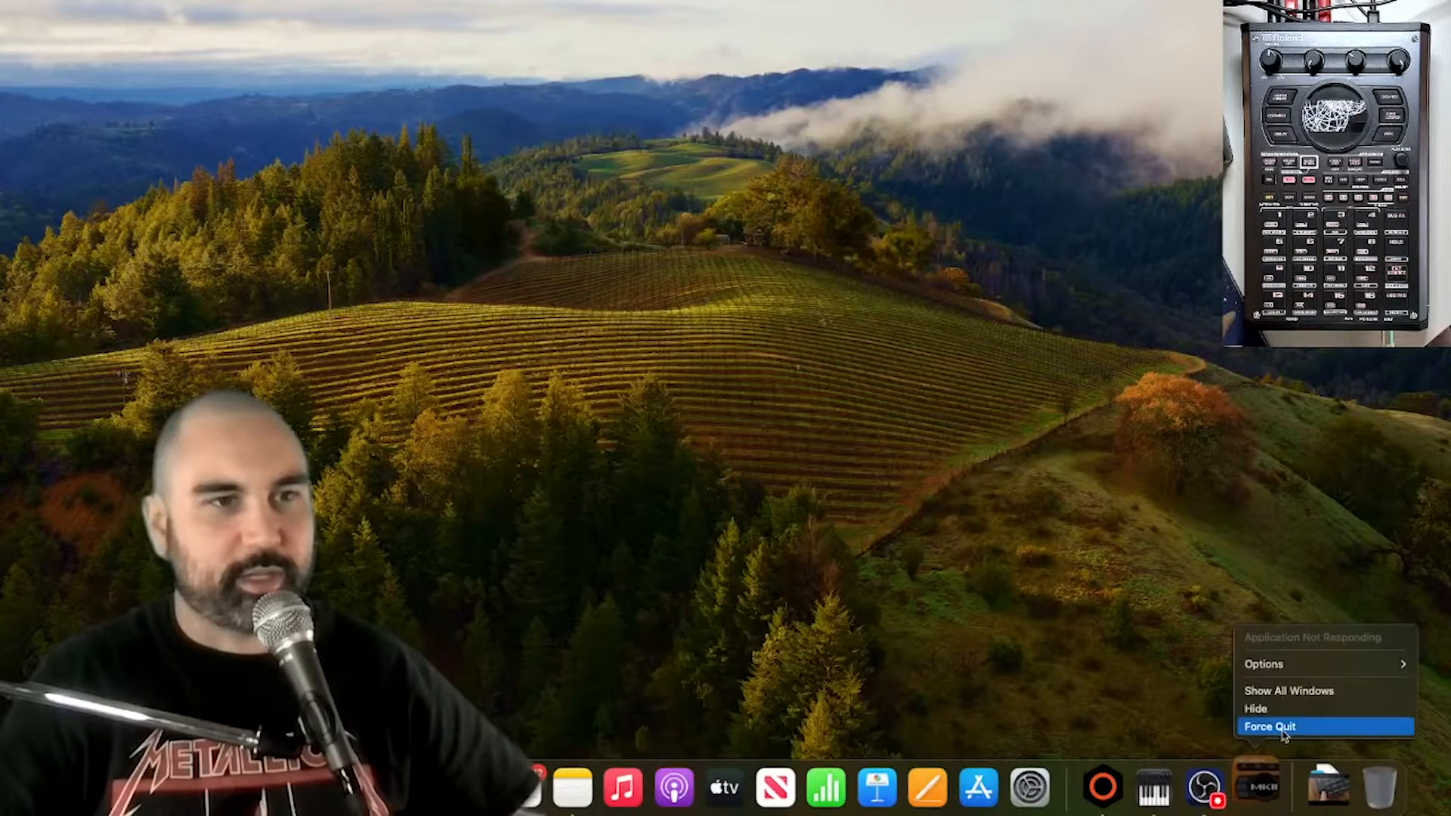